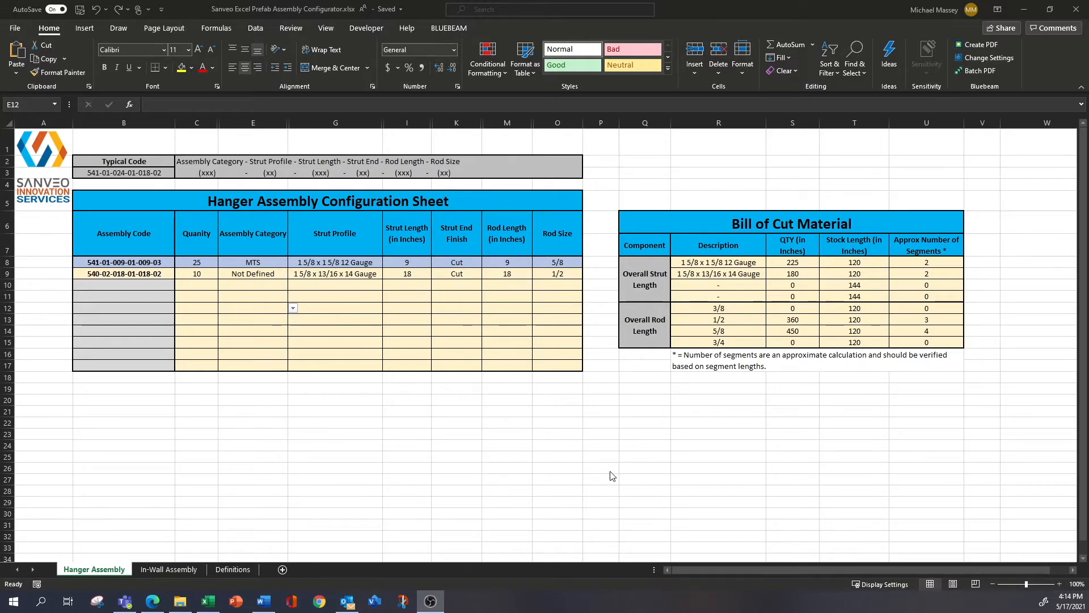
# Compare the layouts of the Hanger Assembly and In-Wall Assembly configuration sheets
pyautogui.click(234, 283)
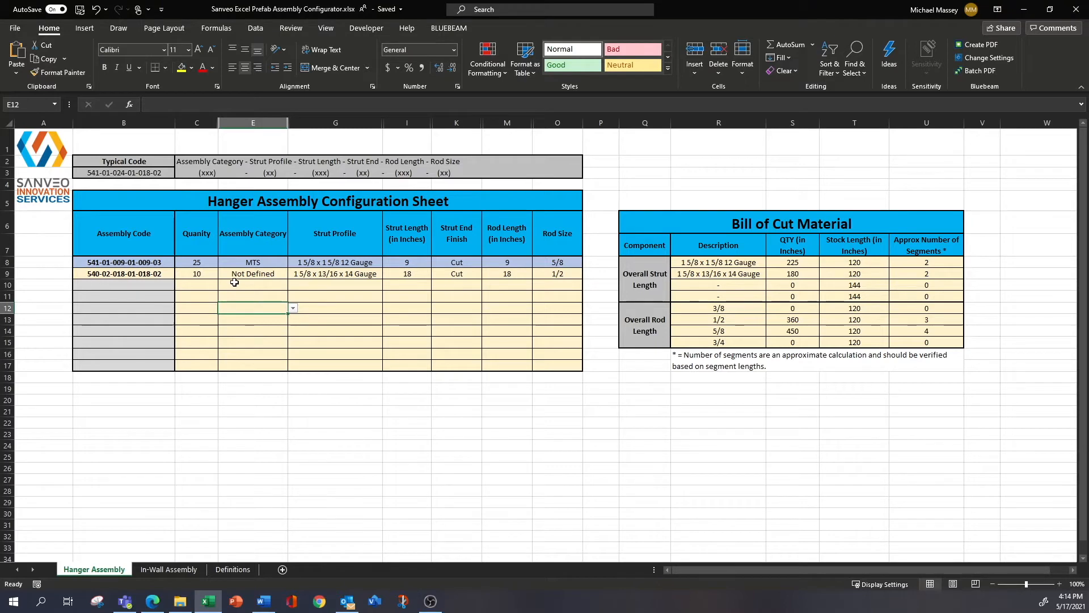
pyautogui.click(234, 283)
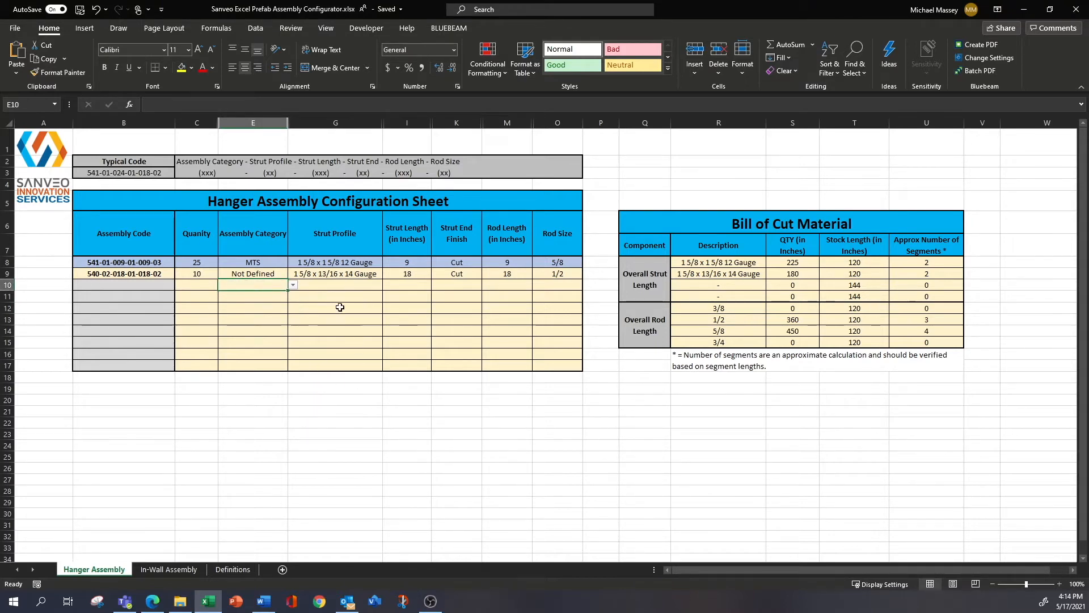
pyautogui.click(162, 570)
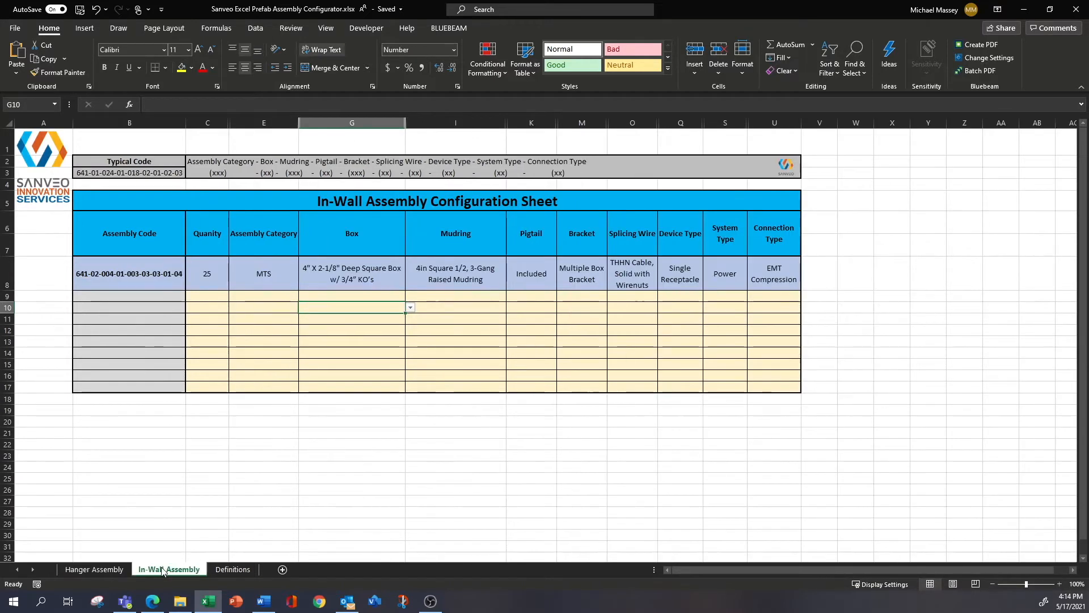
pyautogui.click(120, 570)
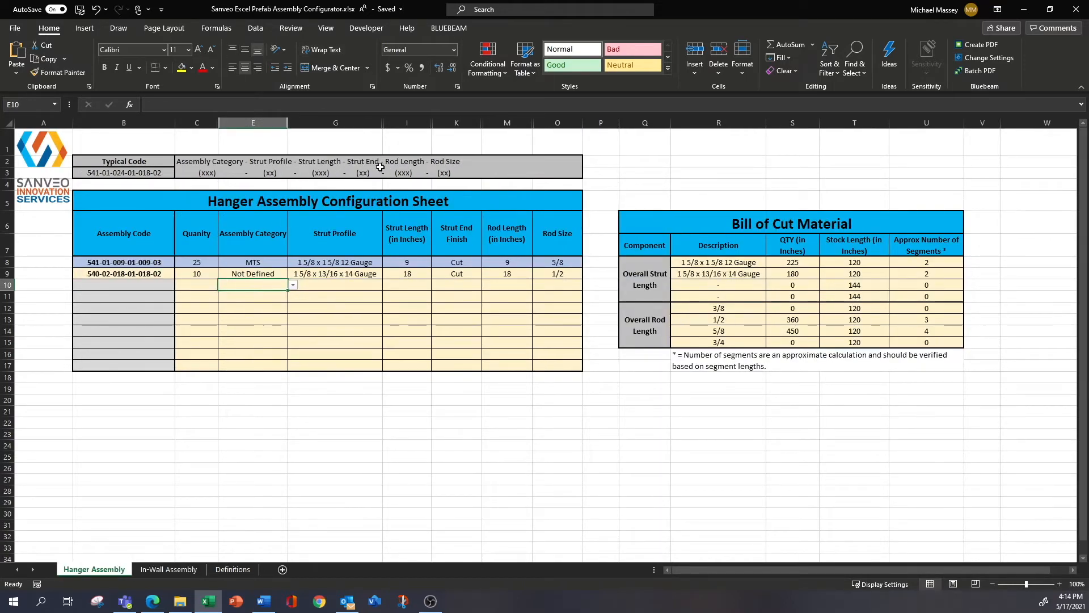
pyautogui.click(159, 573)
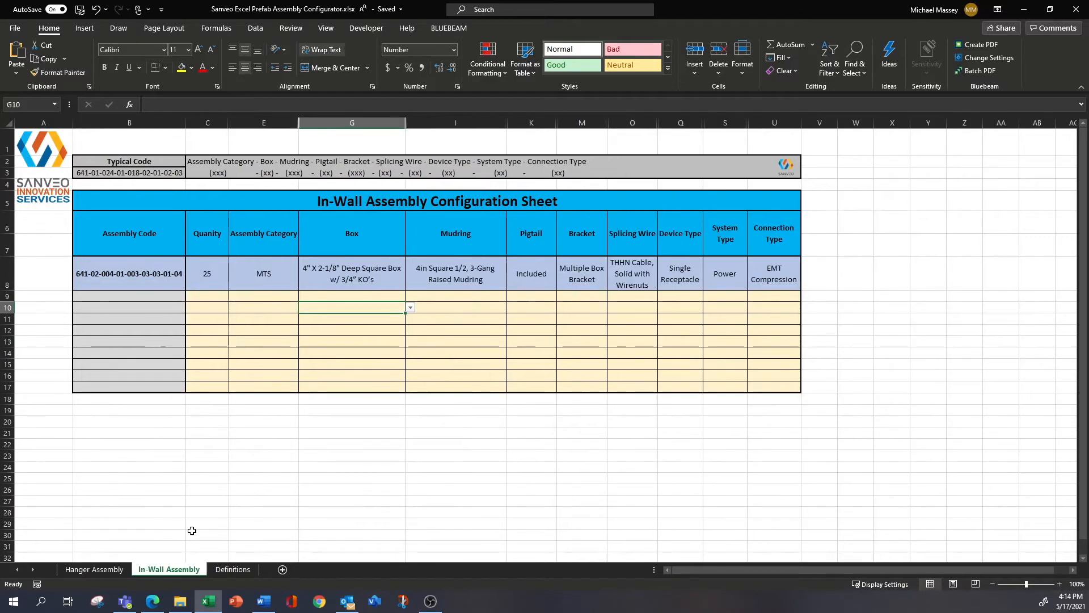
# On the Hanger Assembly sheet, enter a quantity of 22 in row 10 and set its assembly category to ATO
pyautogui.click(196, 284)
pyautogui.write('22')
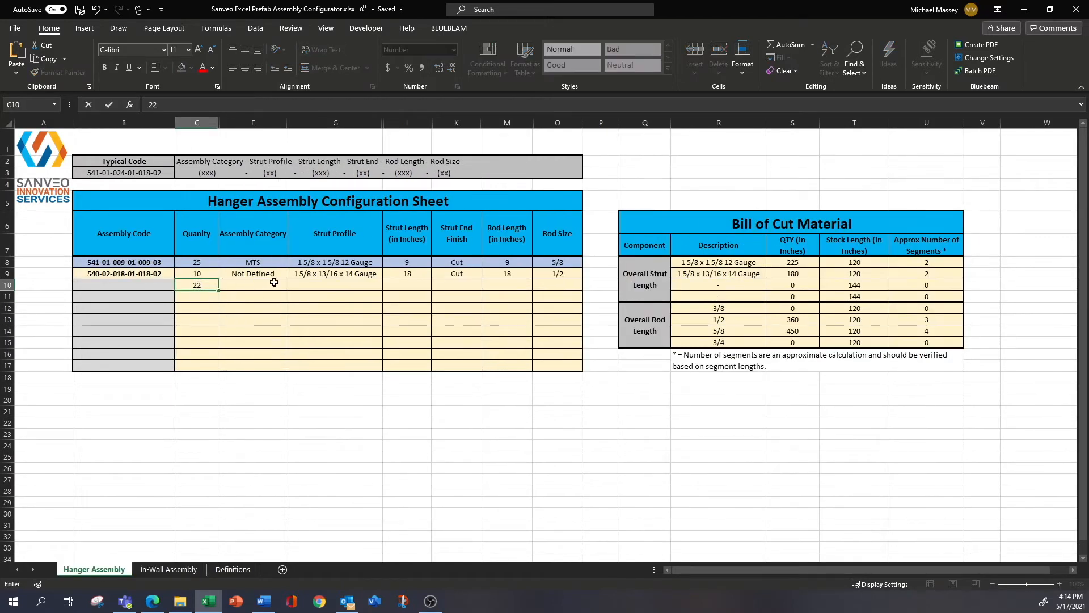
pyautogui.click(274, 282)
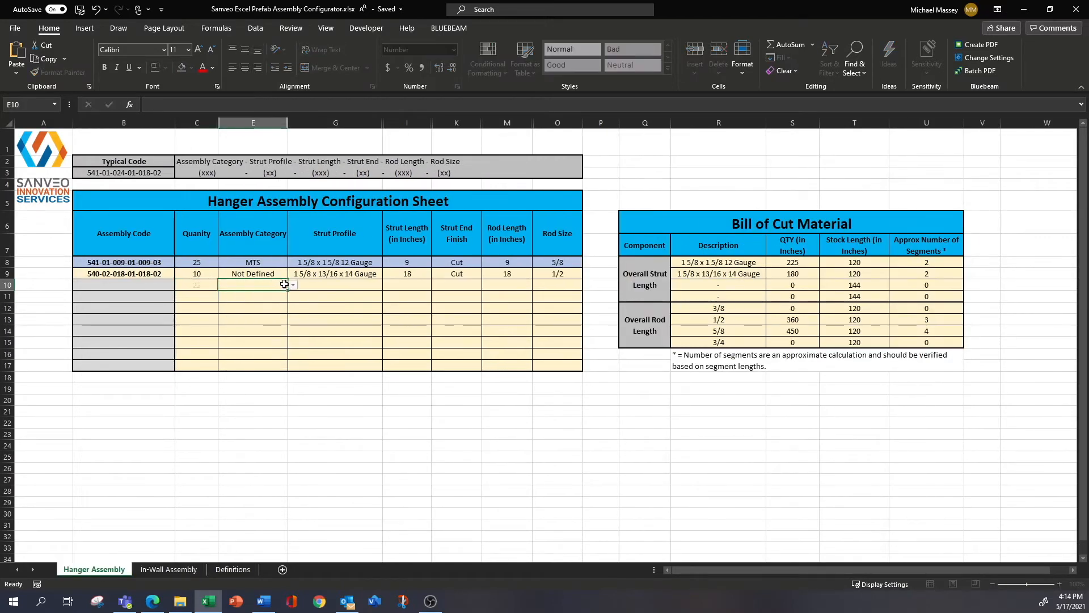
pyautogui.click(293, 285)
pyautogui.click(278, 316)
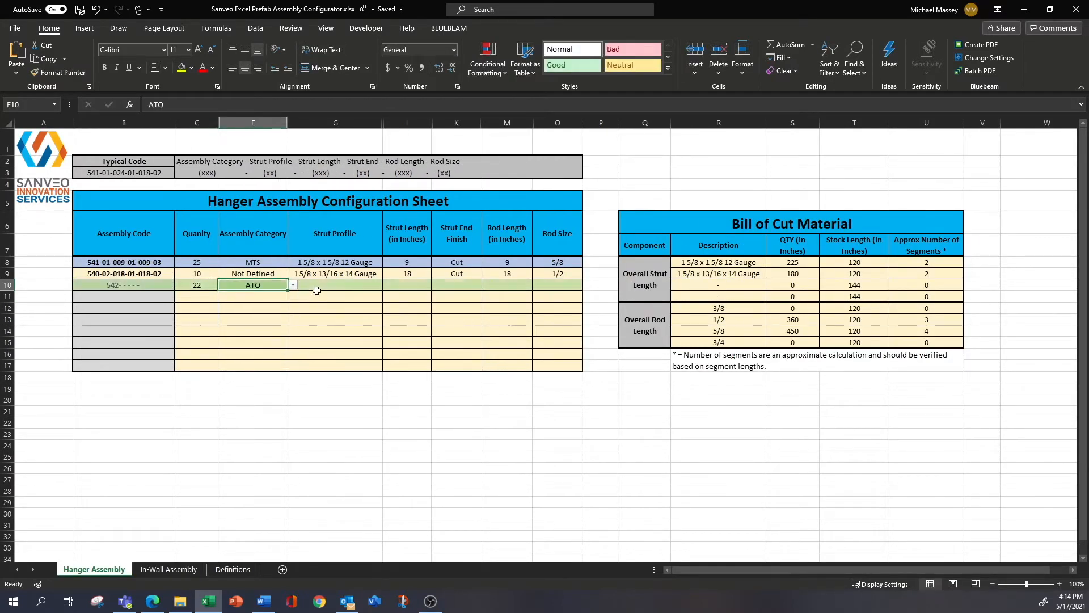
# Define the row 10 strut with profile 1 5/8 x 1 5/8 12 Gauge, a length of 10 inches and a Cut end finish
pyautogui.click(316, 285)
pyautogui.click(388, 285)
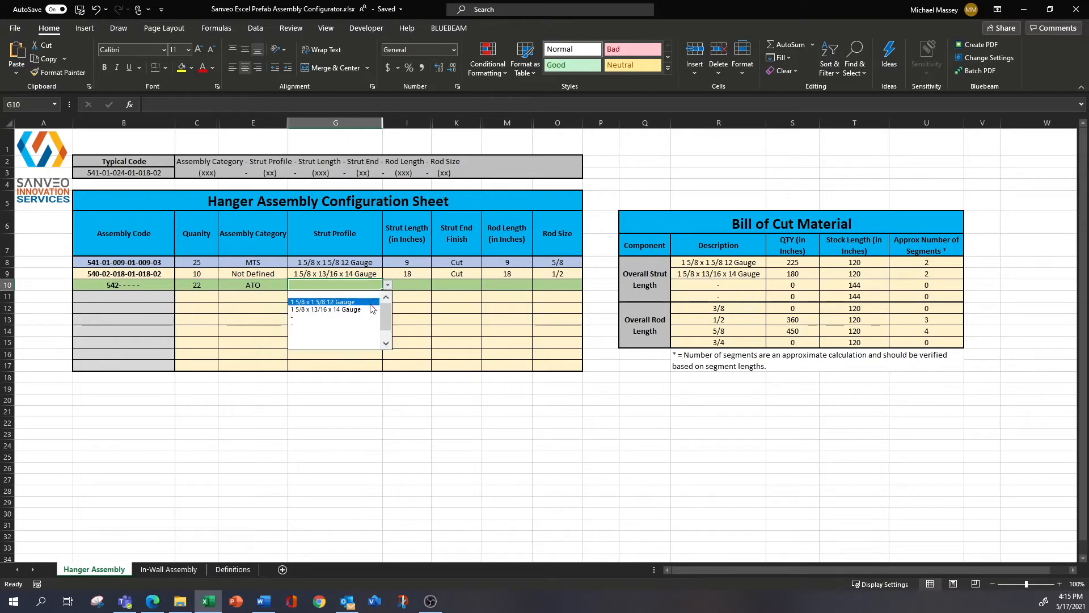
pyautogui.click(370, 302)
pyautogui.click(408, 289)
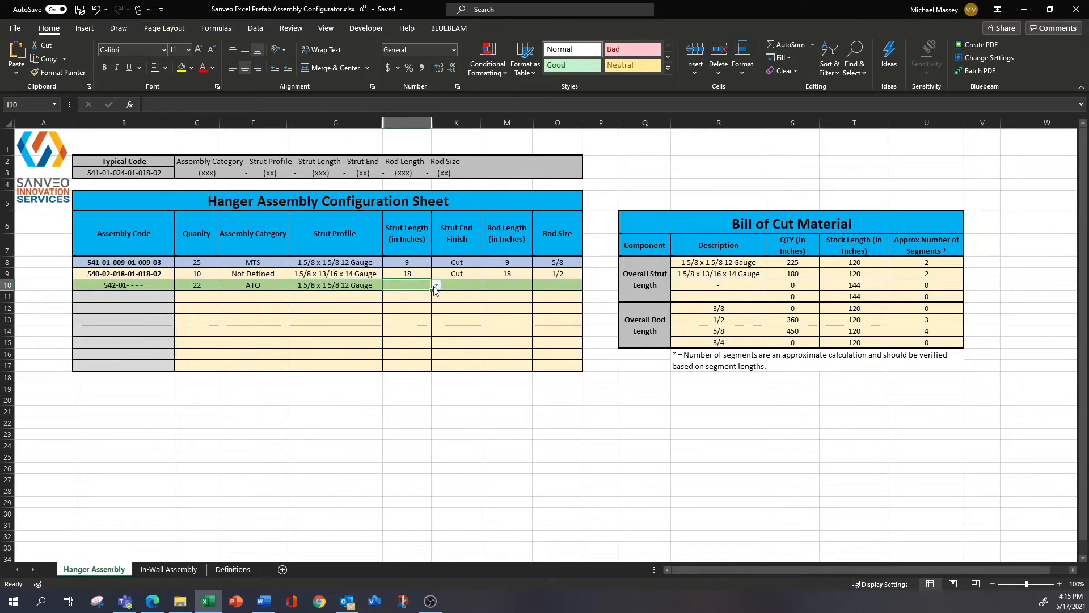
pyautogui.click(436, 285)
pyautogui.click(420, 306)
pyautogui.click(457, 285)
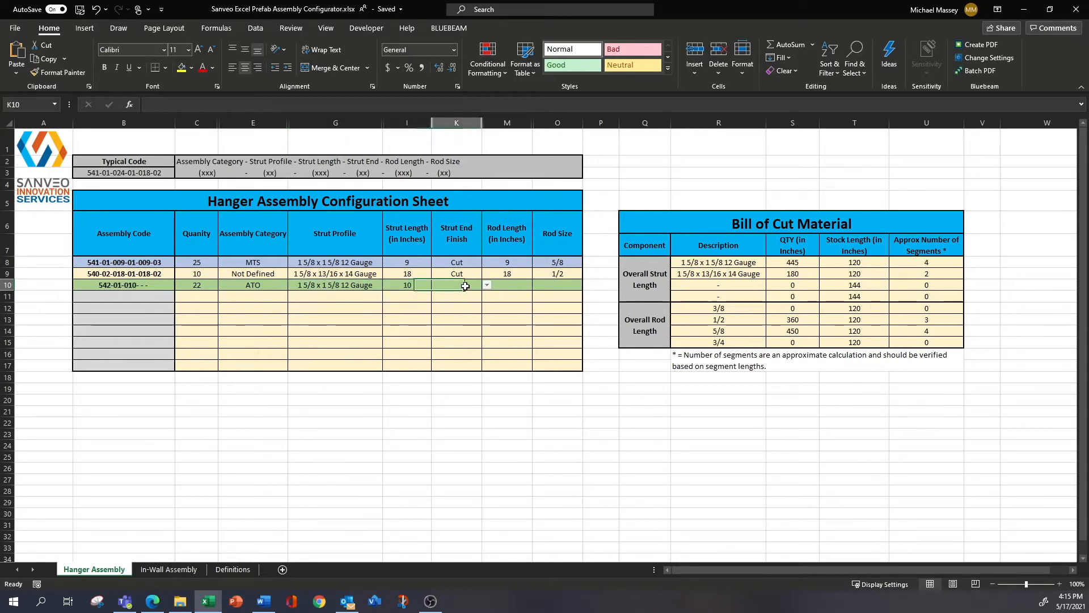
pyautogui.click(487, 285)
pyautogui.click(478, 303)
# Set the row 10 hanger's rod length to 12 inches and its rod size to 1/2
pyautogui.click(508, 285)
pyautogui.click(537, 284)
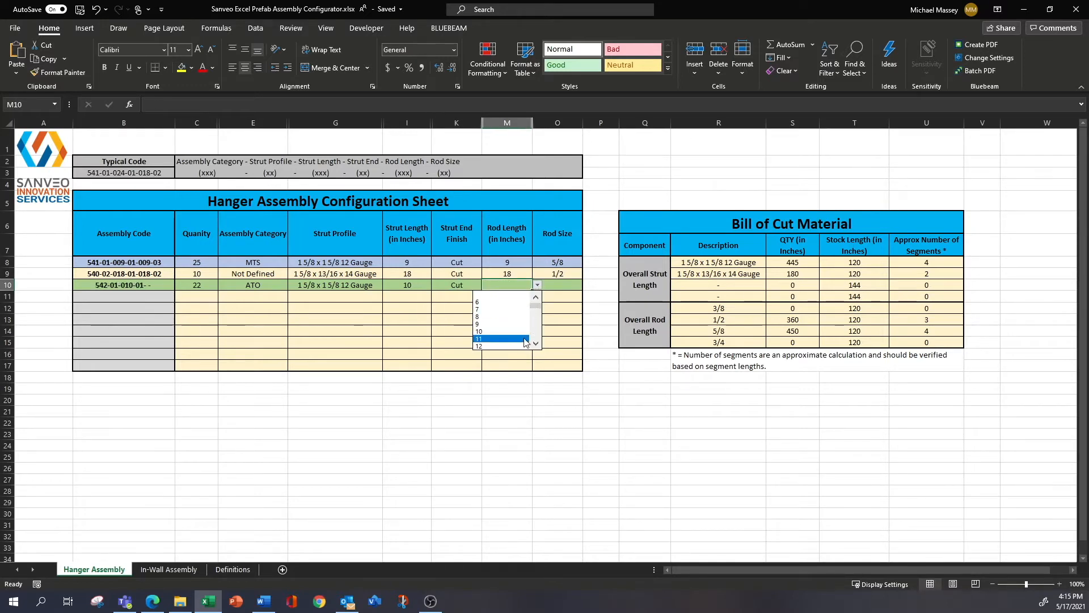
pyautogui.click(494, 346)
pyautogui.click(558, 284)
pyautogui.click(588, 285)
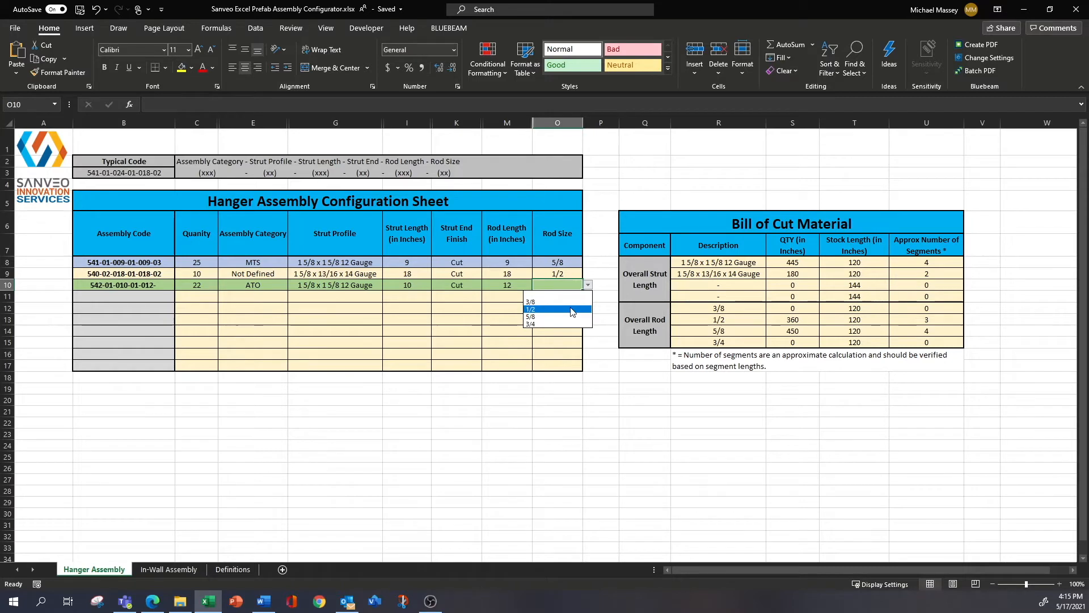
pyautogui.click(571, 310)
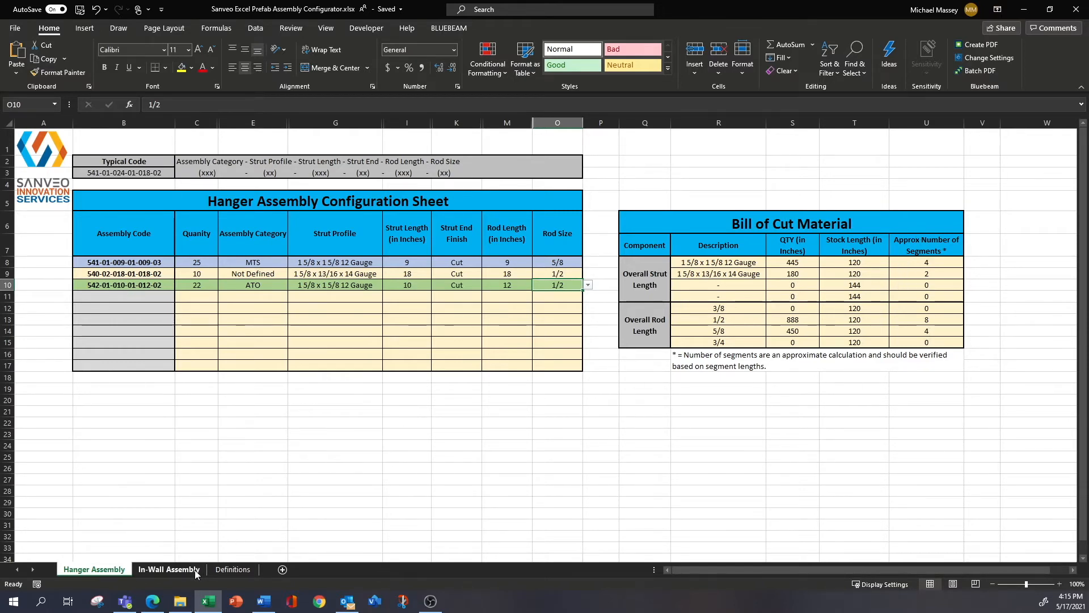
# On the In-Wall Assembly sheet, set the row 9 box to 4" x 2-1/8" Deep Square Special Box
pyautogui.click(169, 569)
pyautogui.click(251, 296)
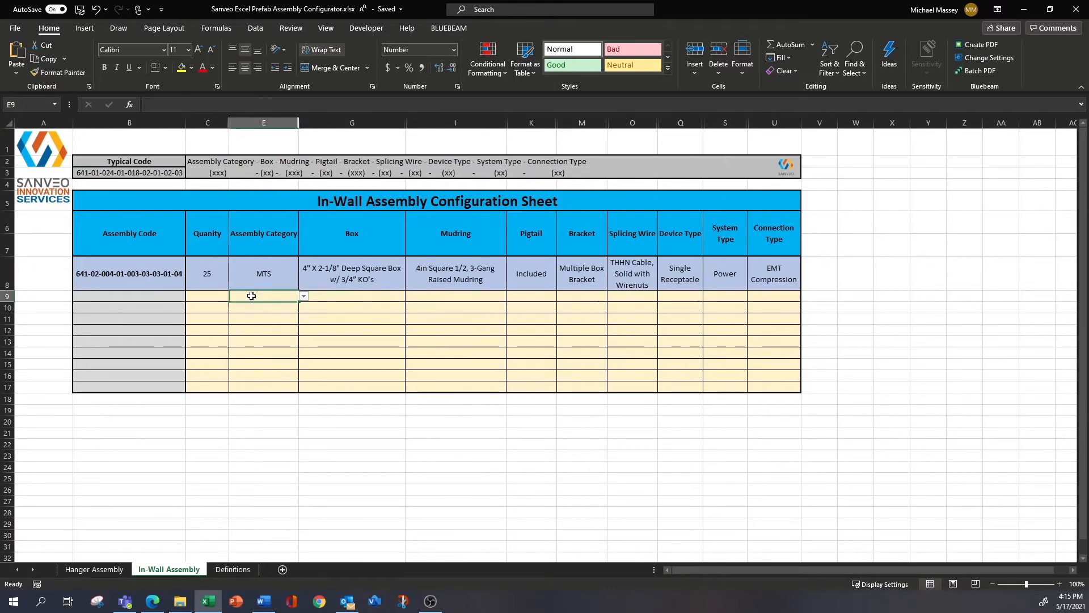
pyautogui.click(336, 296)
pyautogui.click(410, 296)
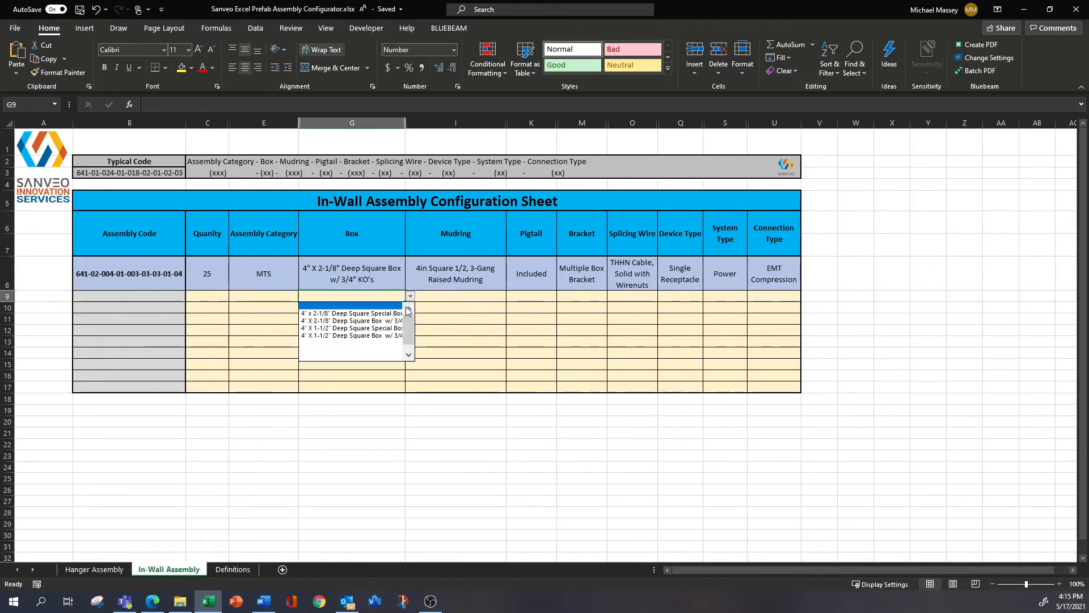
pyautogui.press('Escape')
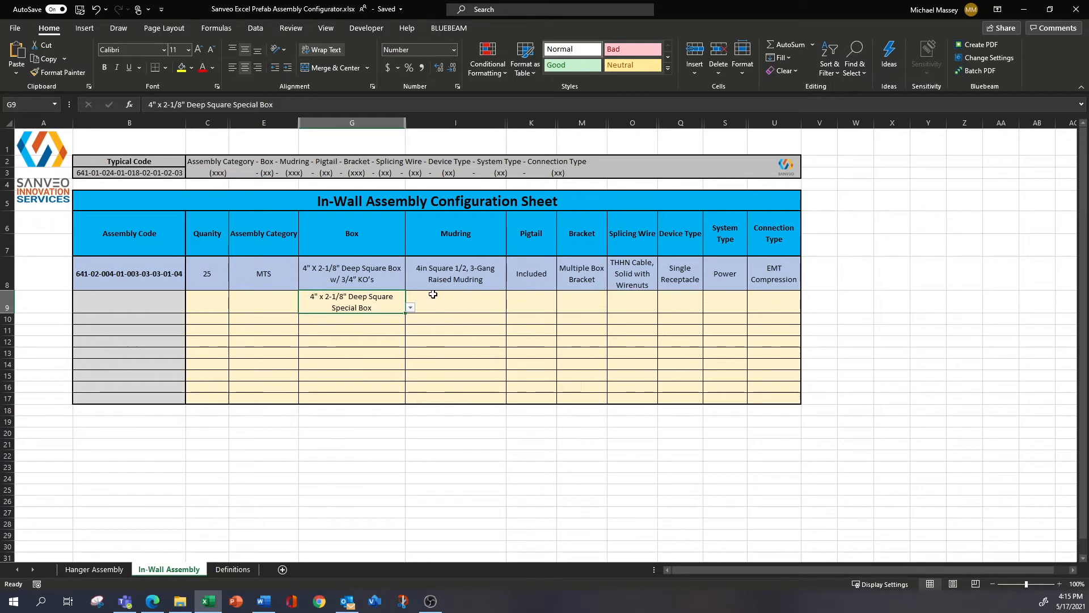
# Set the row 9 mudring to 4in Square 5/8 Single Gang Raised Mudring
pyautogui.click(434, 296)
pyautogui.click(511, 308)
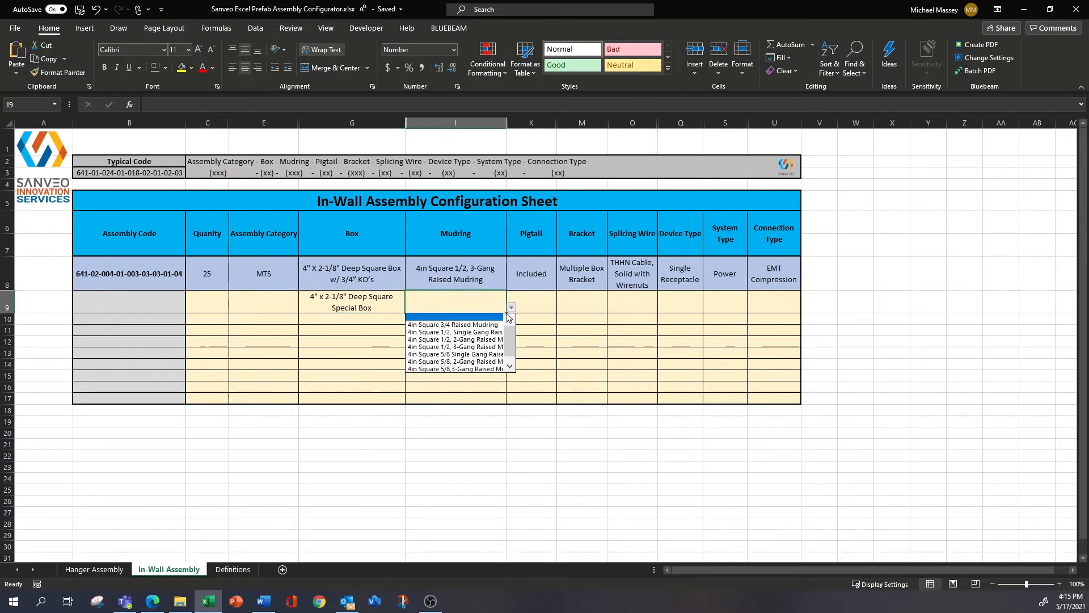
pyautogui.click(493, 354)
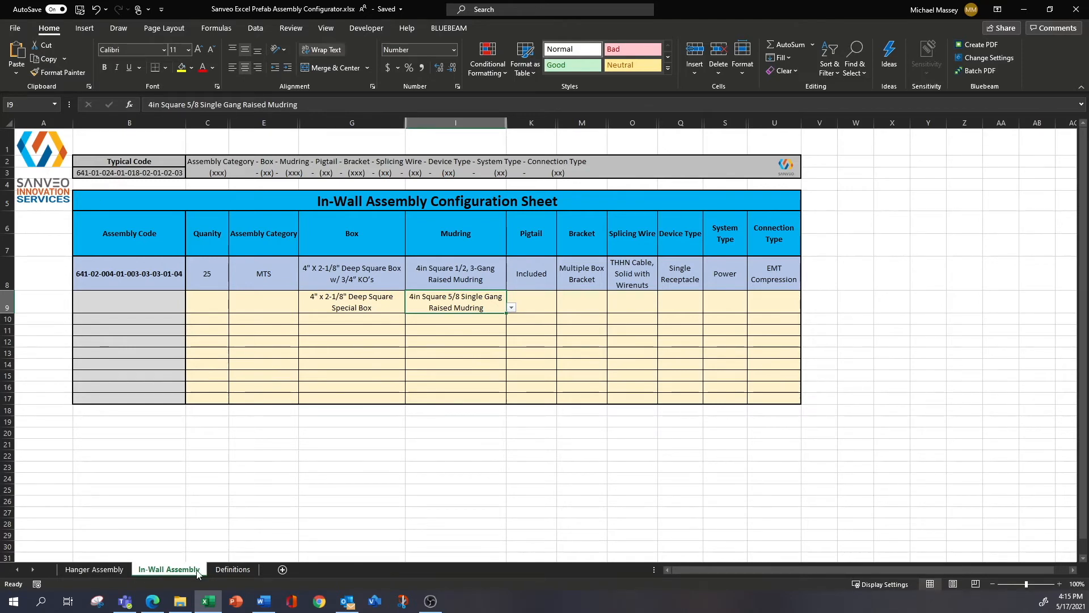
# Review the hanger and in-wall definition tables with their codes on the Definitions sheet
pyautogui.click(218, 570)
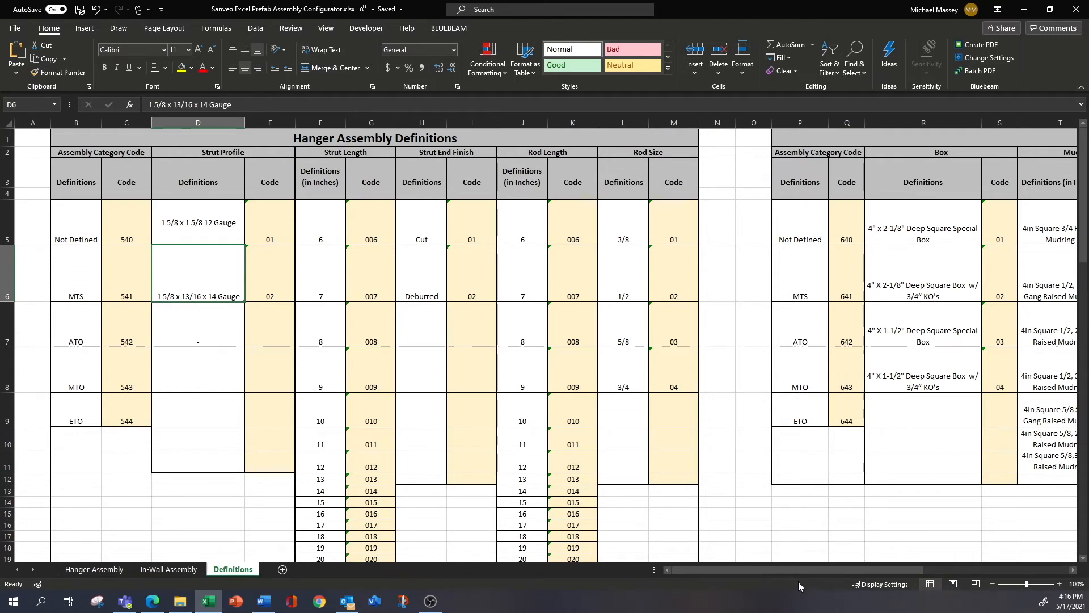
pyautogui.moveTo(789, 570); pyautogui.dragTo(928, 563)
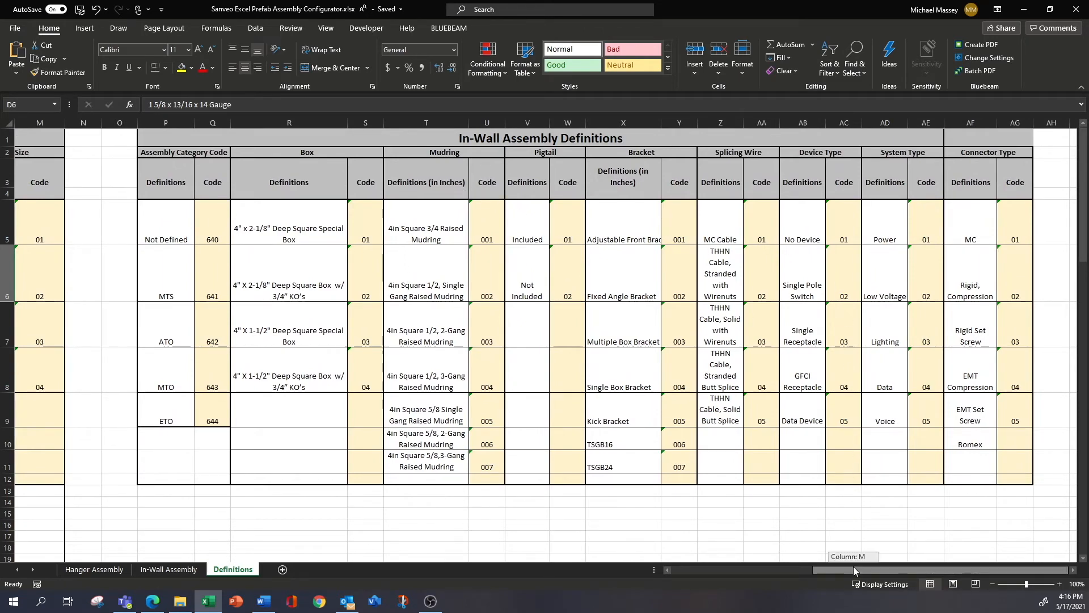
pyautogui.moveTo(854, 566); pyautogui.dragTo(652, 584)
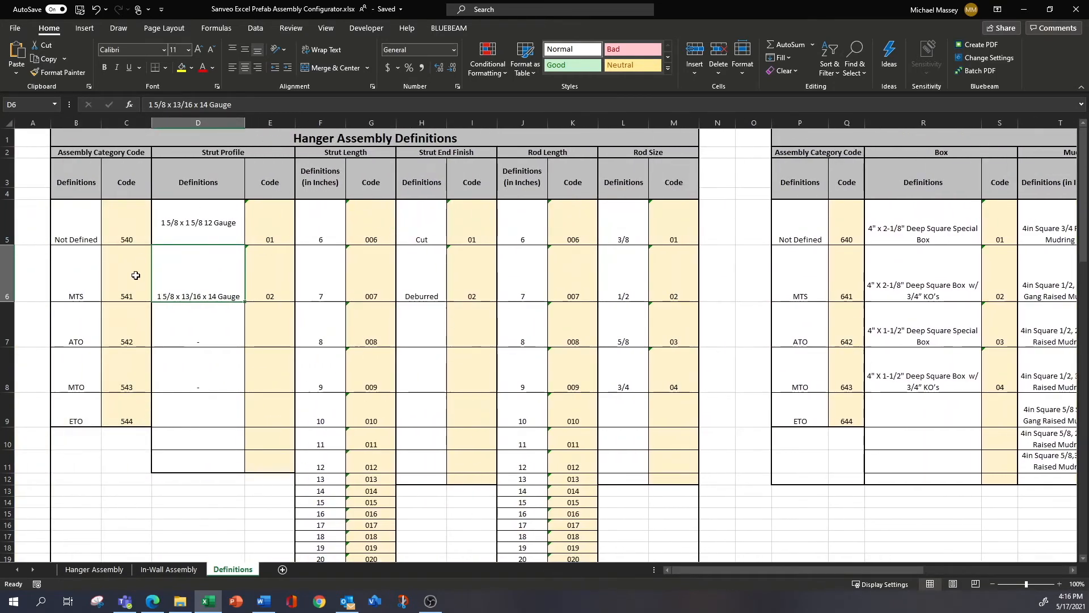
# Return to the Hanger Assembly sheet and check the sheet management options without applying any
pyautogui.click(101, 570)
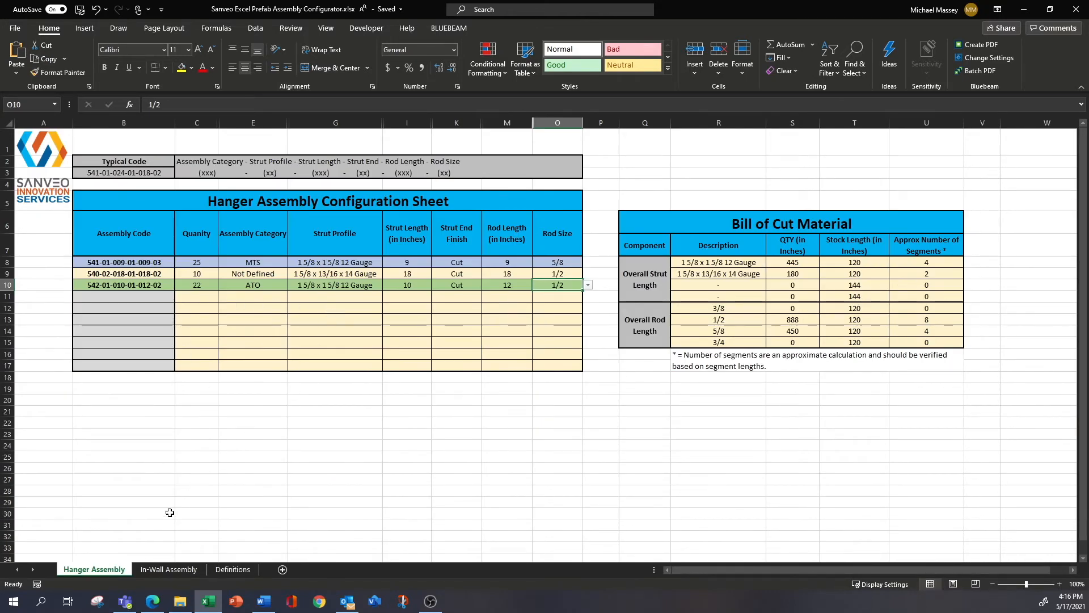
pyautogui.rightClick(116, 572)
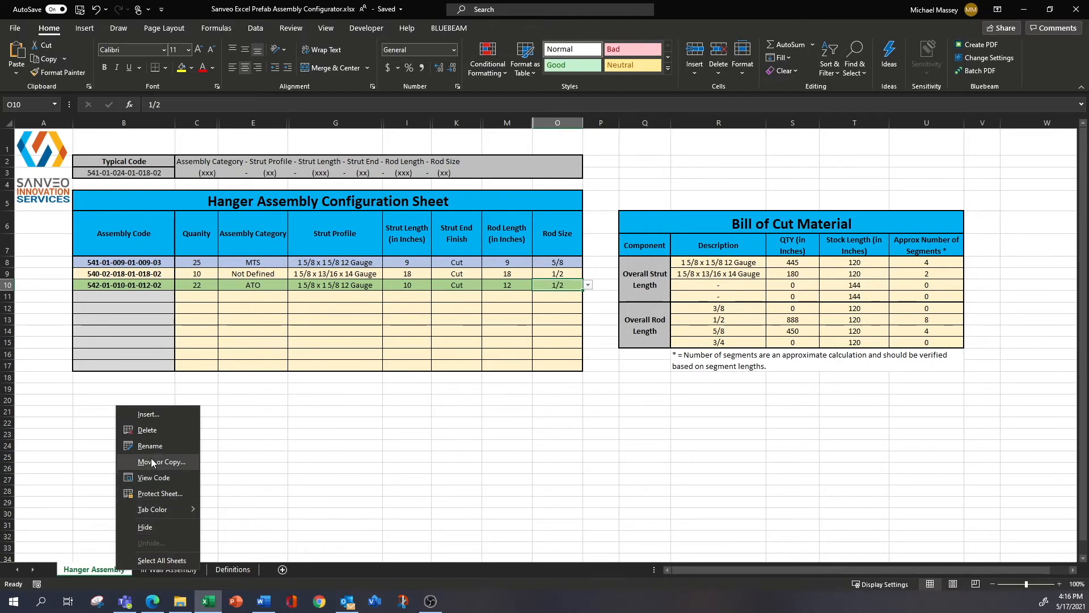
pyautogui.click(252, 446)
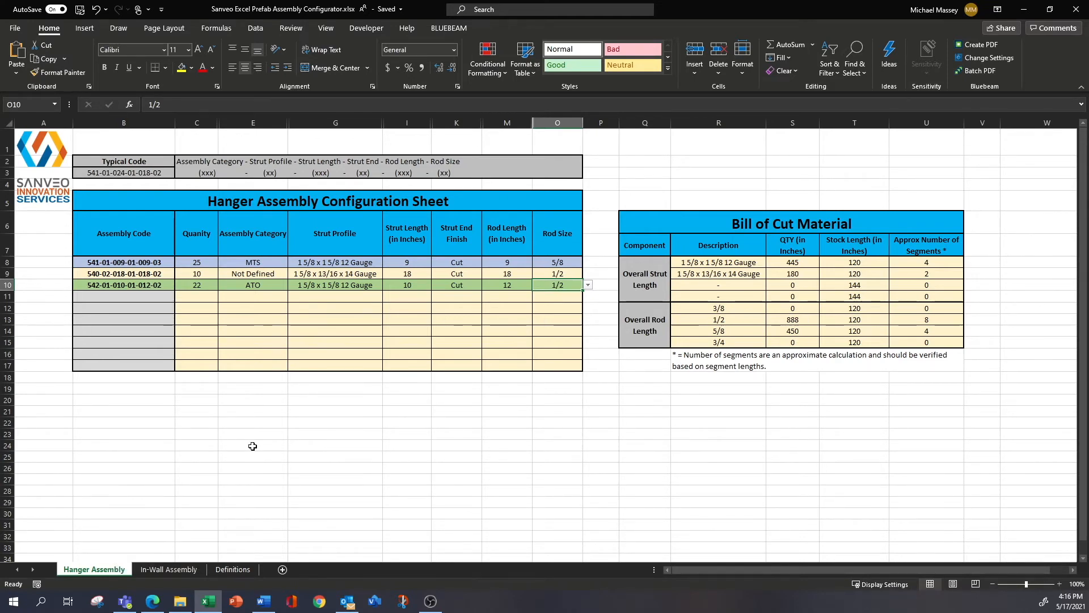
# Examine the Strut Profile definition cells D7:D10 and the in-wall definitions, and go back to the Hanger Assembly sheet
pyautogui.click(233, 569)
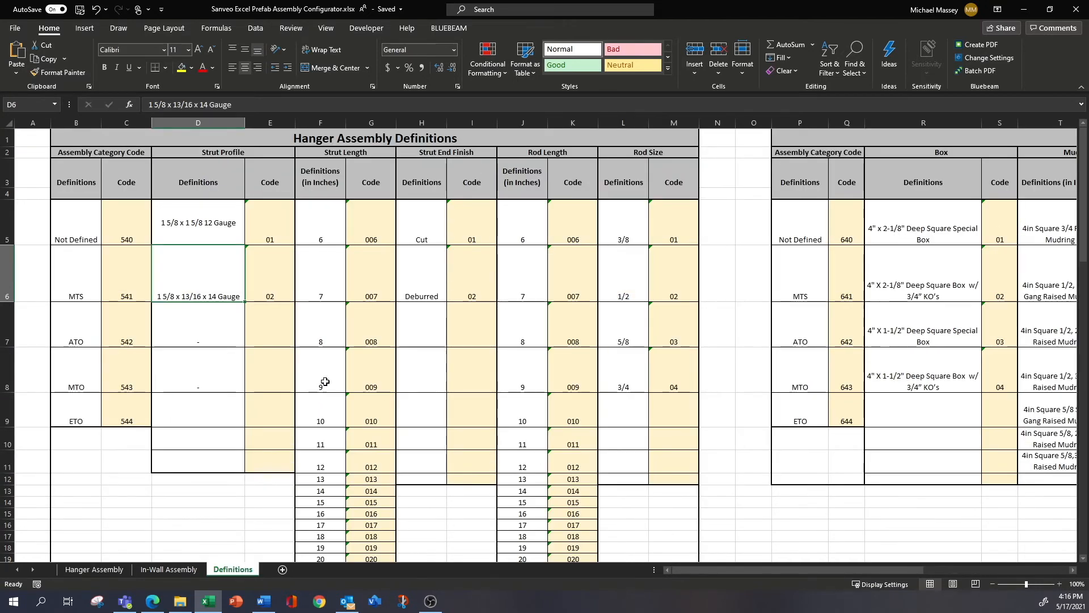
pyautogui.moveTo(221, 321); pyautogui.dragTo(219, 446)
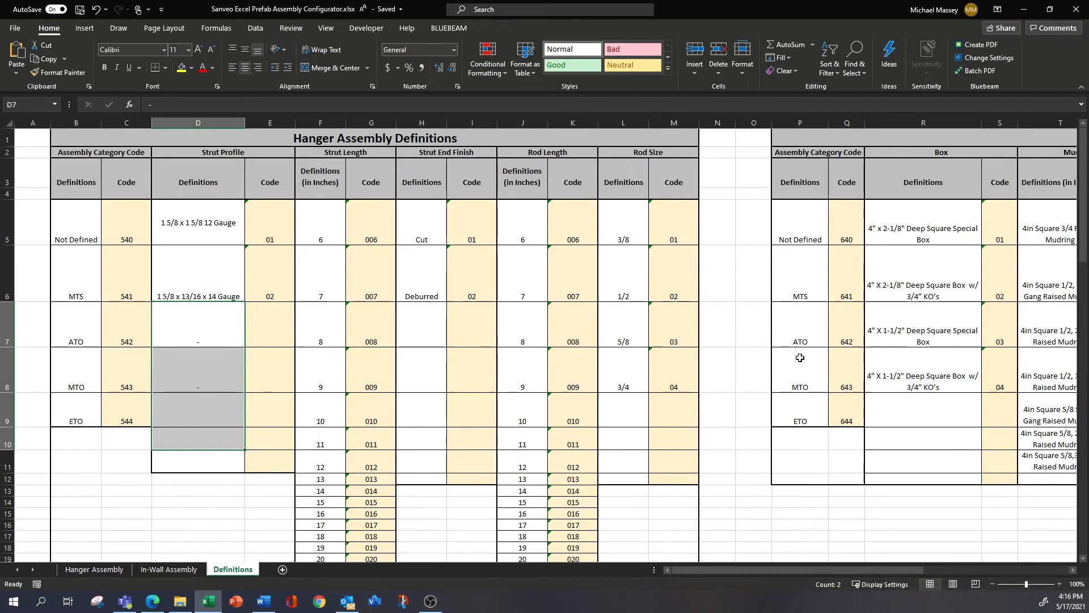
pyautogui.moveTo(685, 570); pyautogui.dragTo(828, 566)
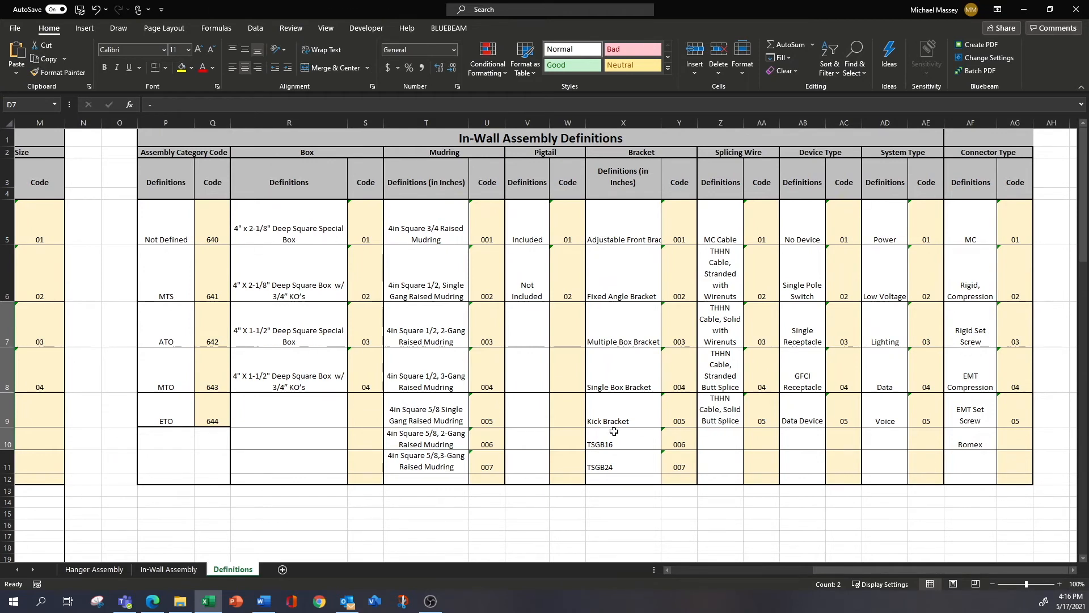
pyautogui.click(123, 570)
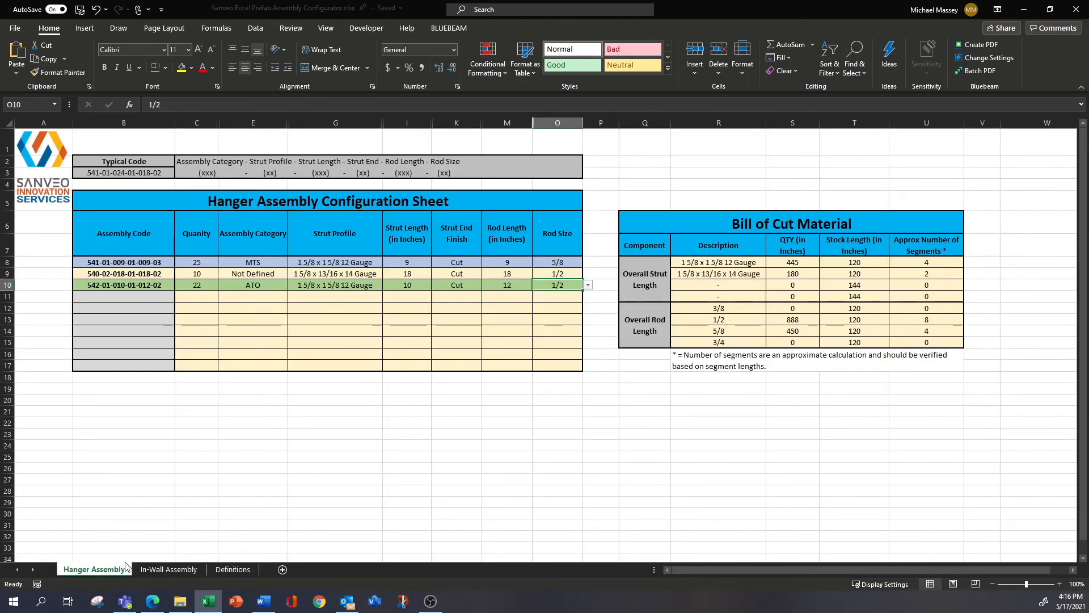